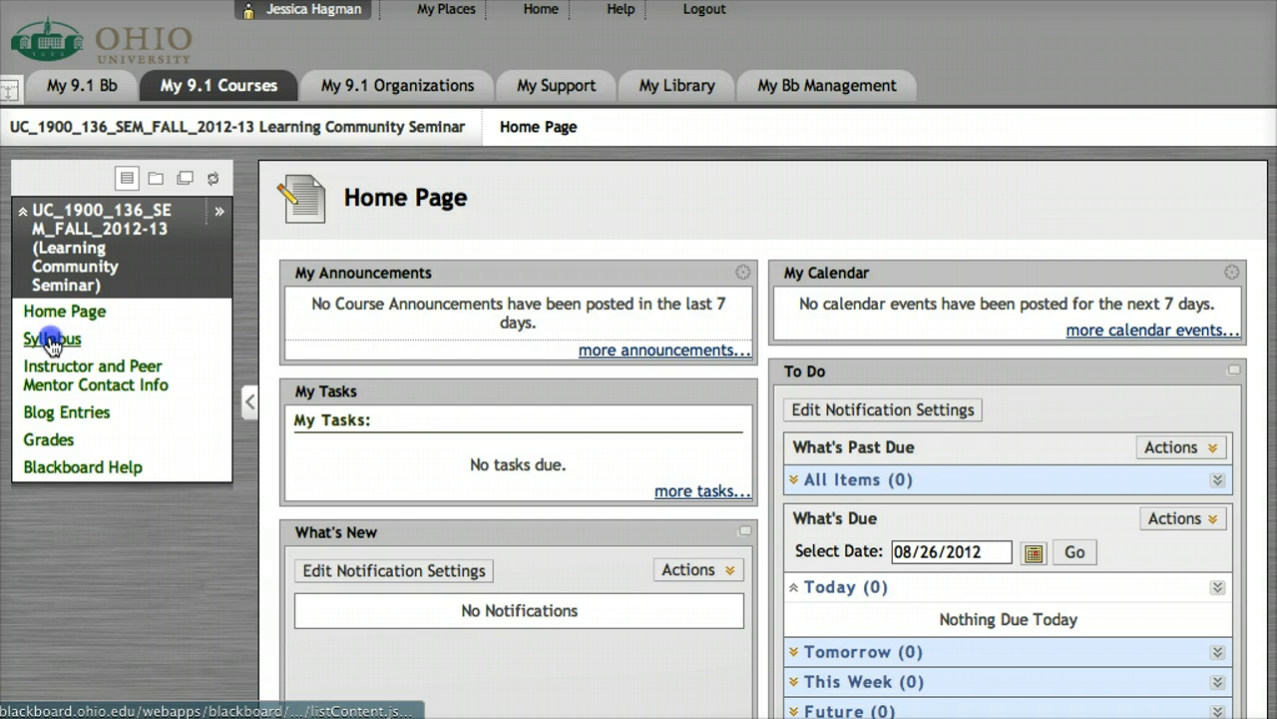
View the course's Syllabus, Instructor and Peer Mentor Contact Info, and Grades pages in turn.
click(50, 338)
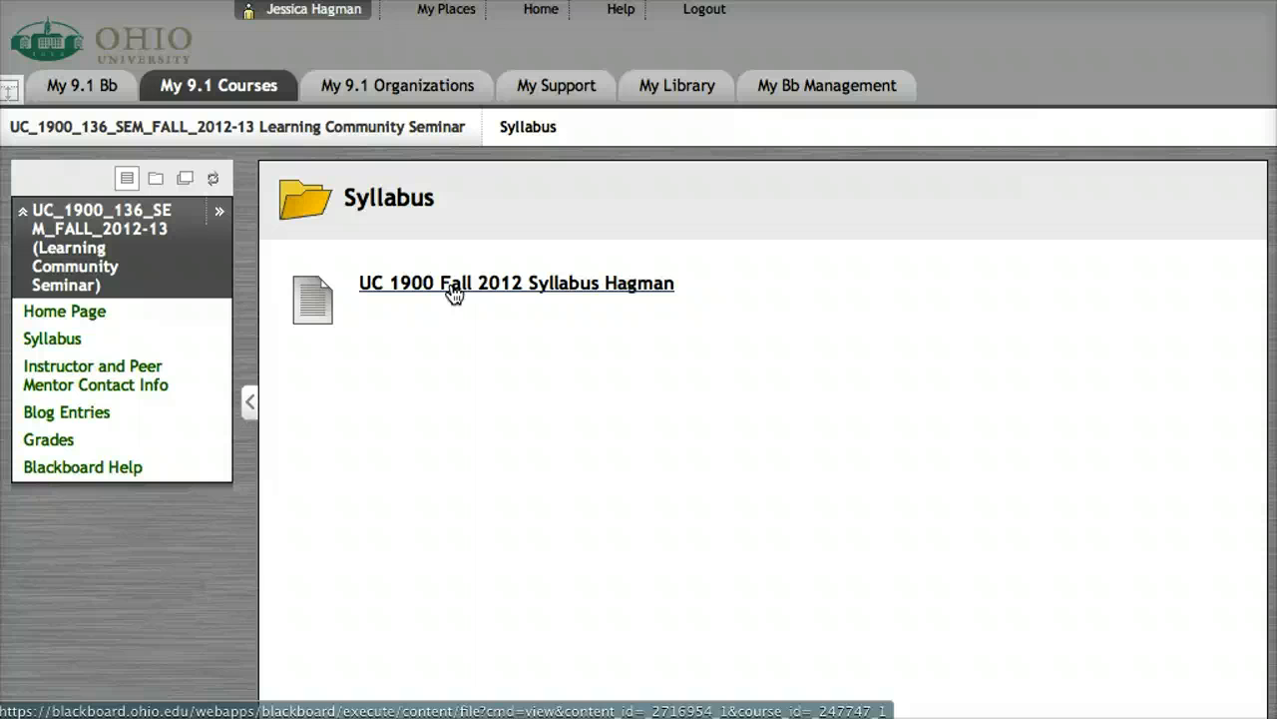
click(118, 381)
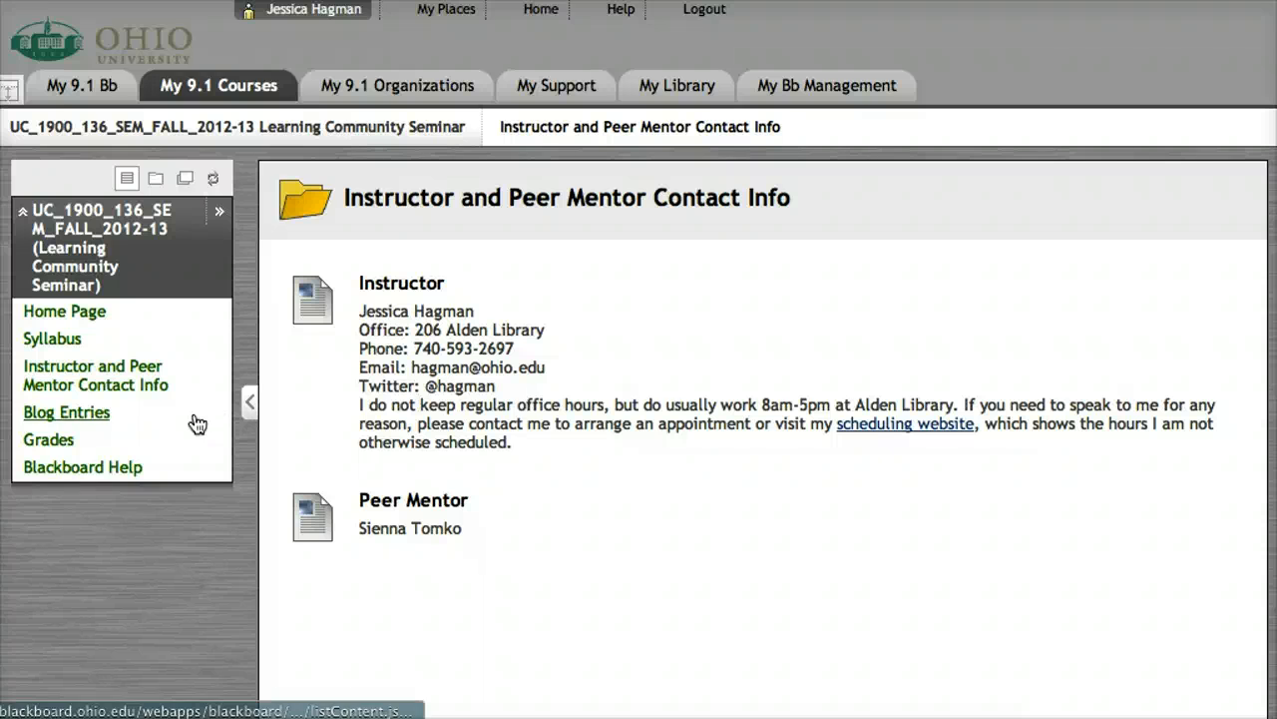
click(48, 441)
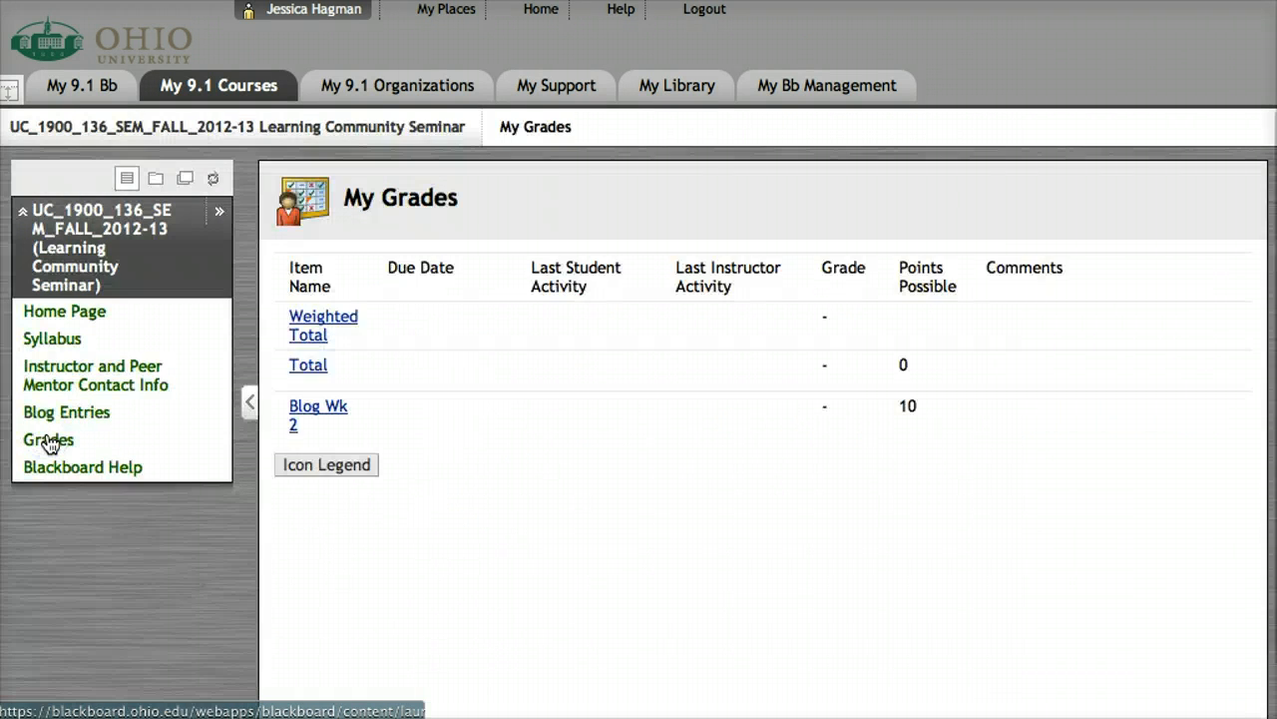
scroll(771, 470, down, 1)
scroll(771, 469, down, 1)
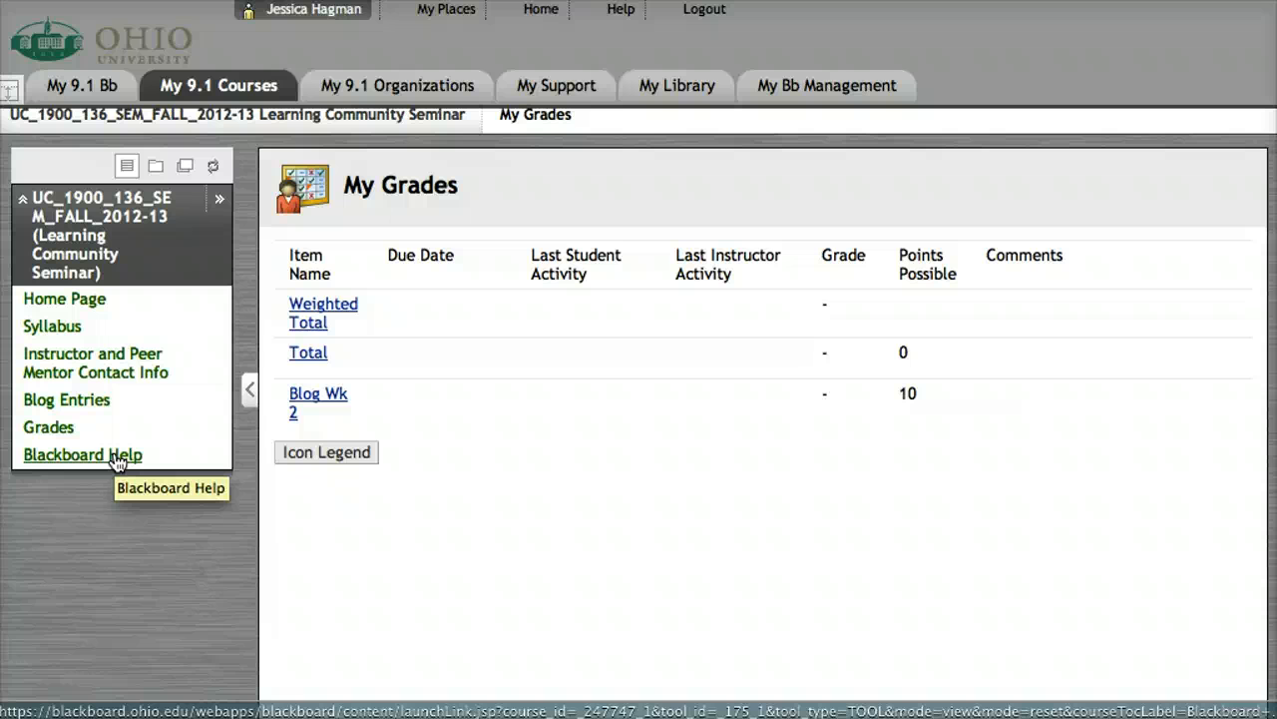
Open the Week 2: Campus Tour blog from the course's Blog Entries.
click(96, 401)
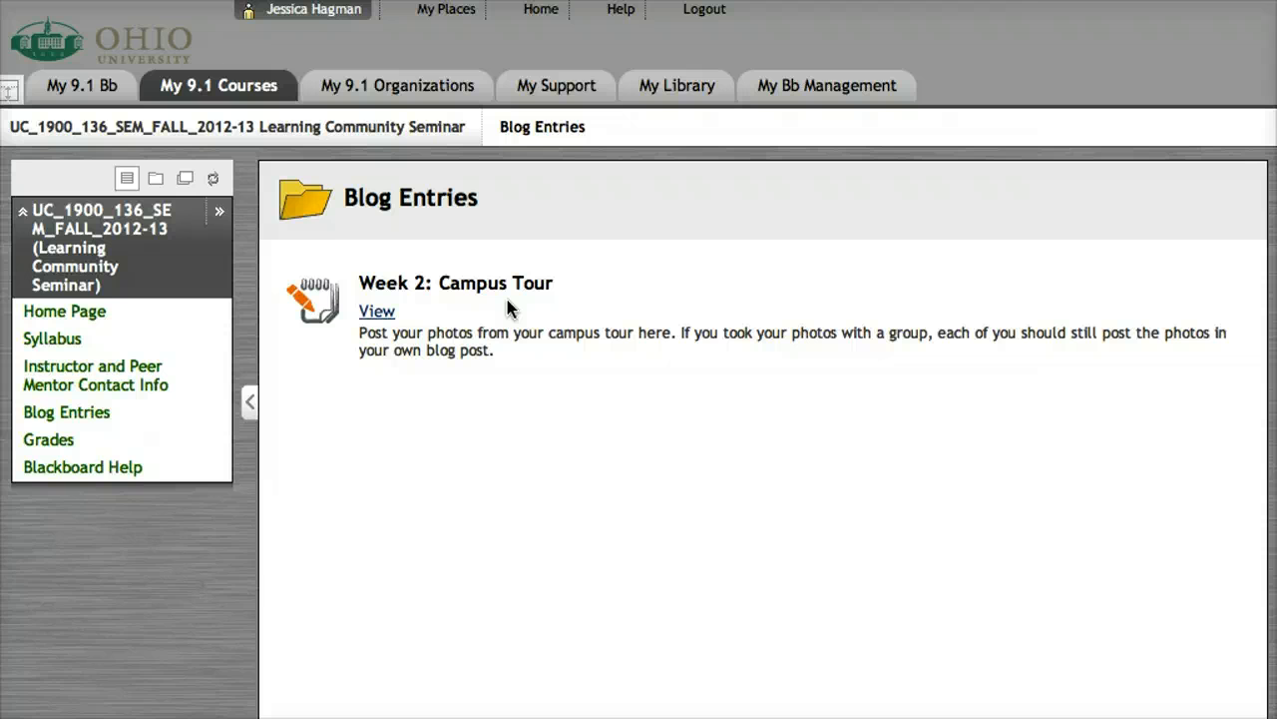
click(384, 313)
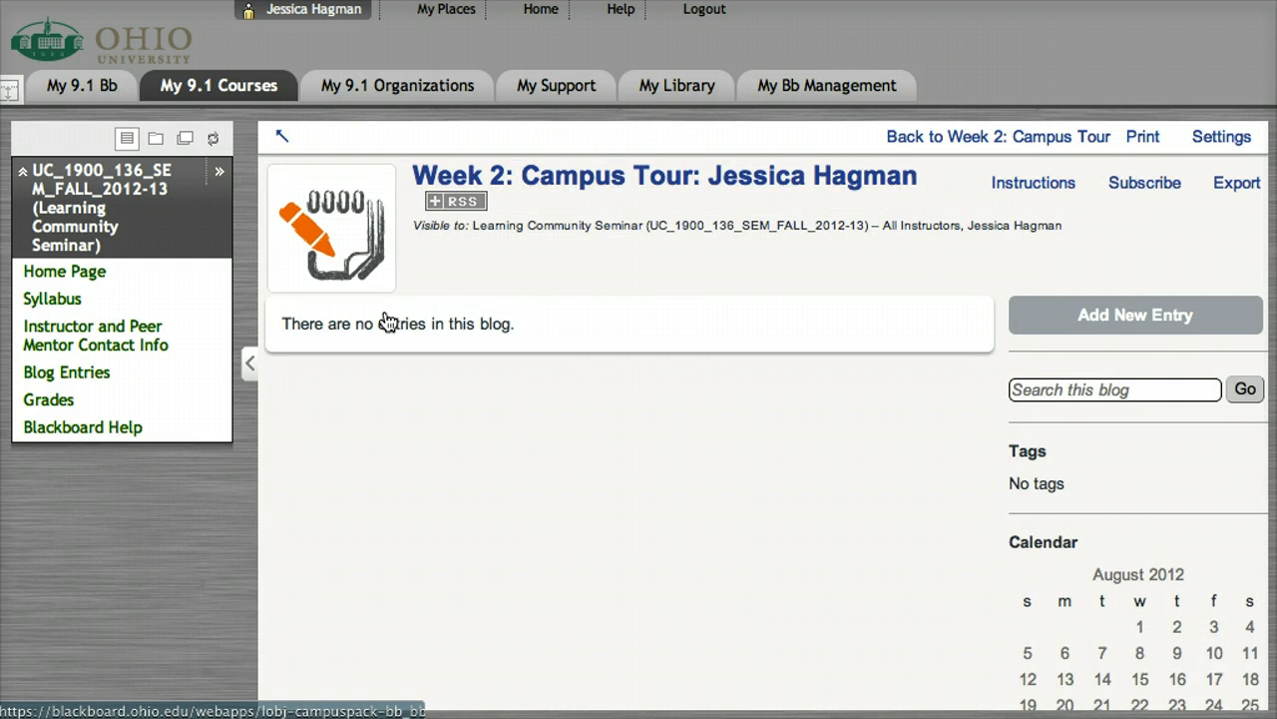
scroll(710, 336, down, 1)
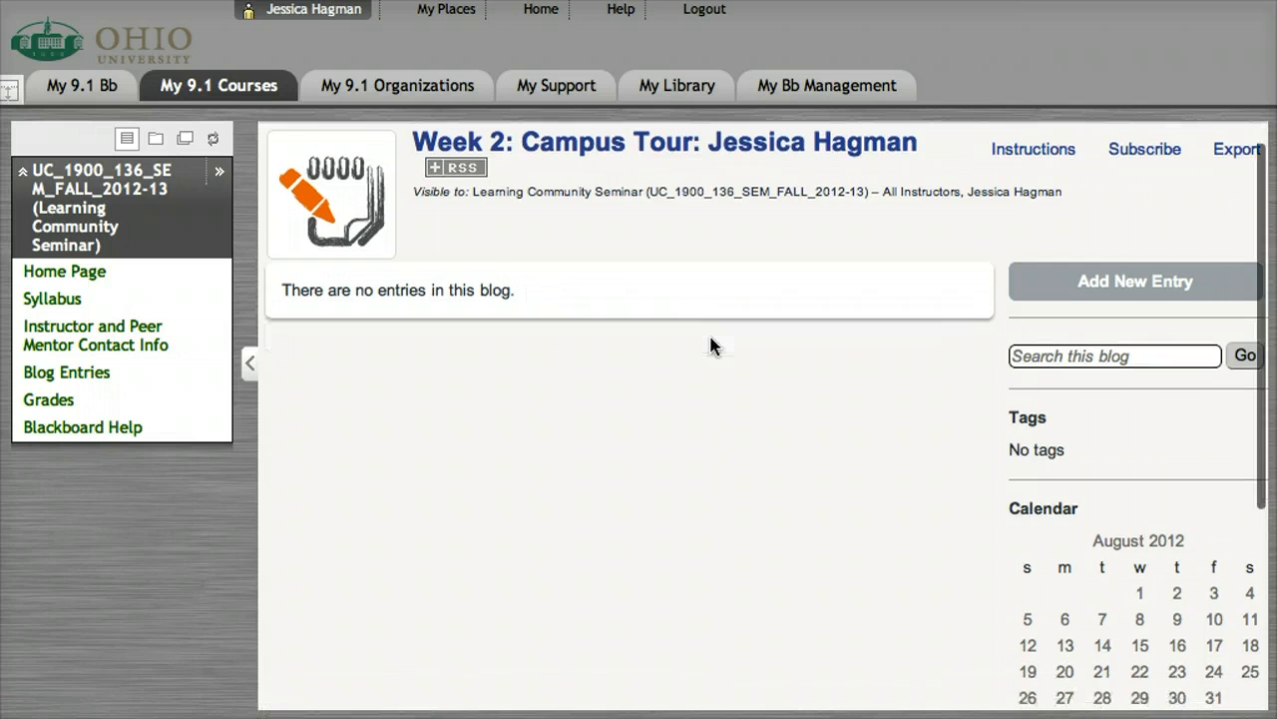
scroll(711, 338, up, 1)
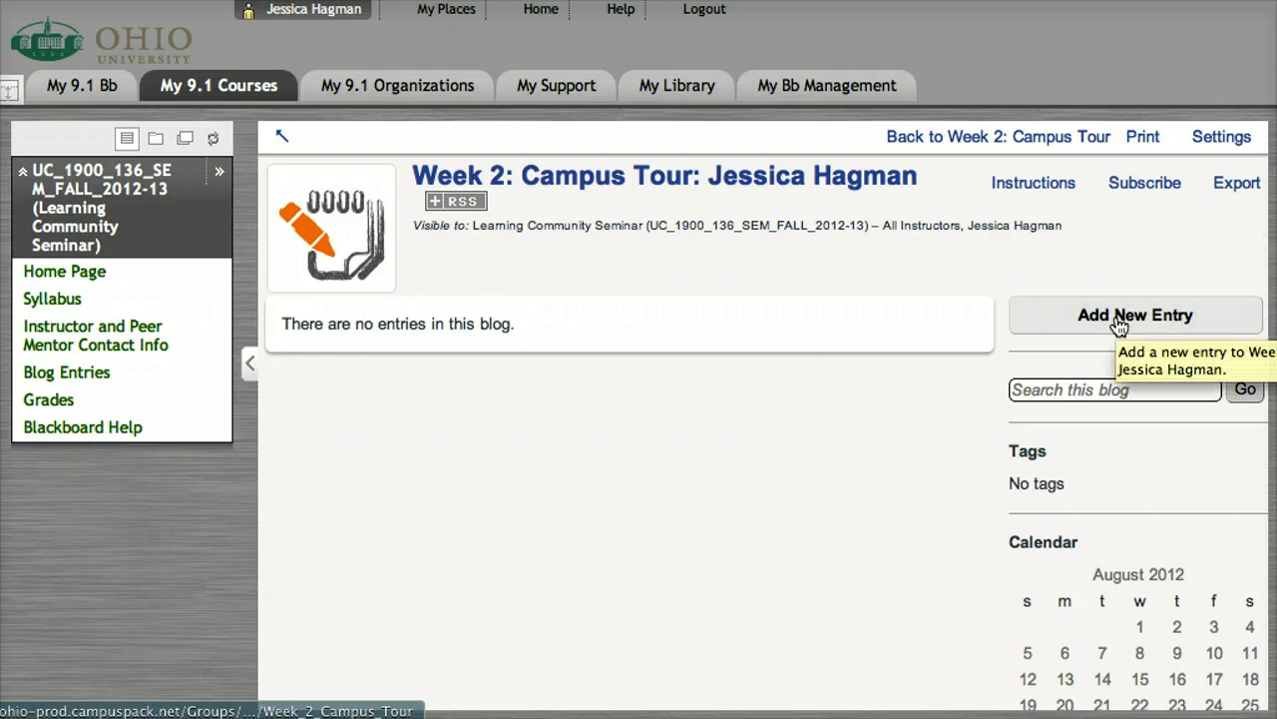
Add a new blog entry titled "Campus Tour Photos" and continue to its editor.
click(1118, 324)
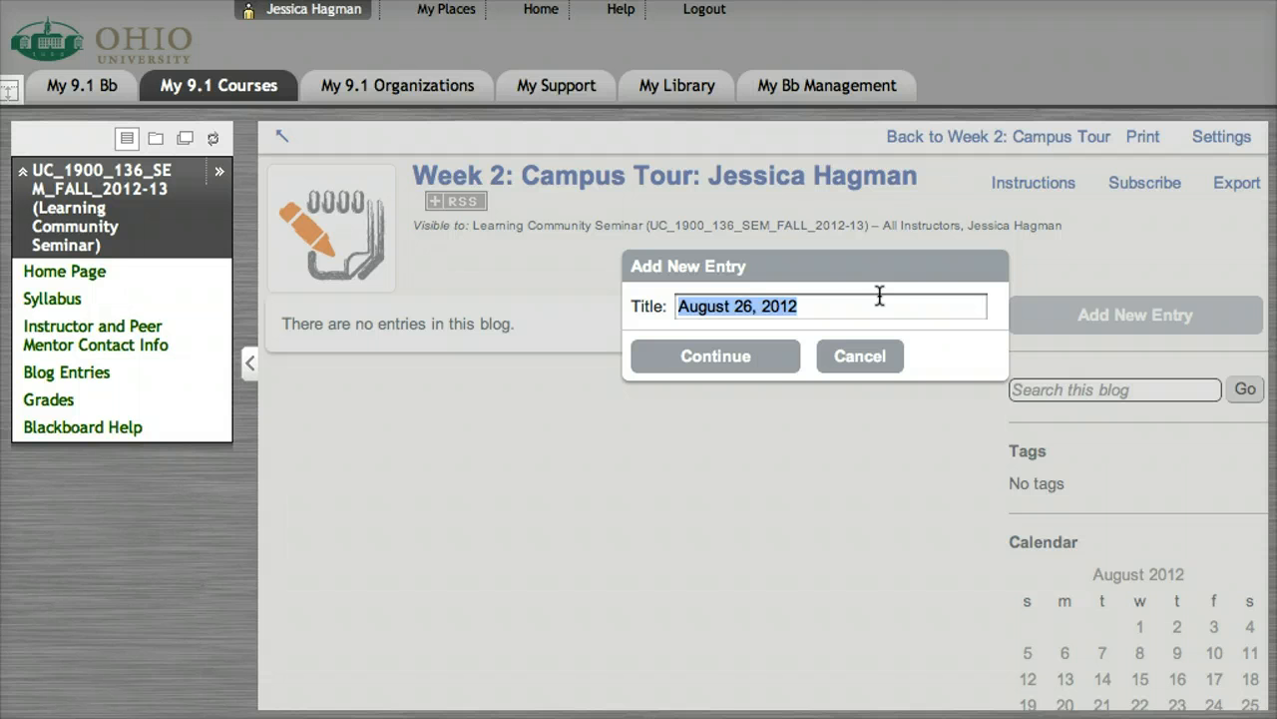
text(Campus )
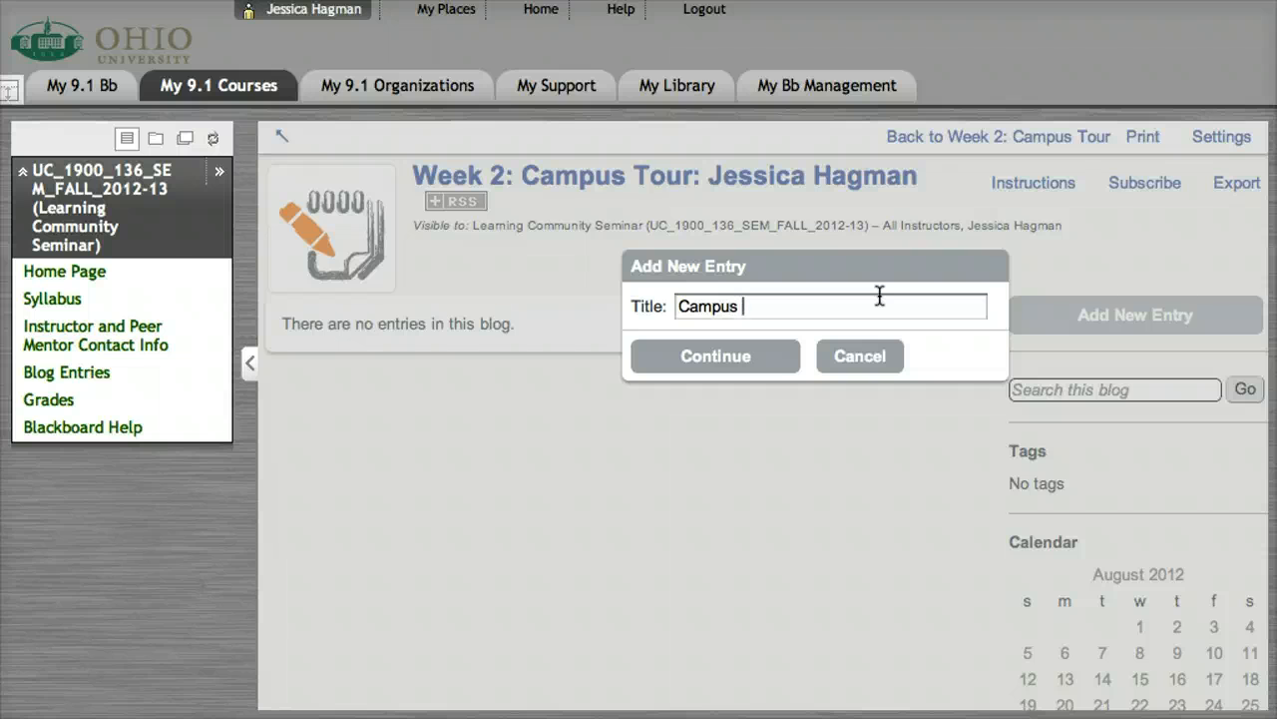
text(Tour Photos)
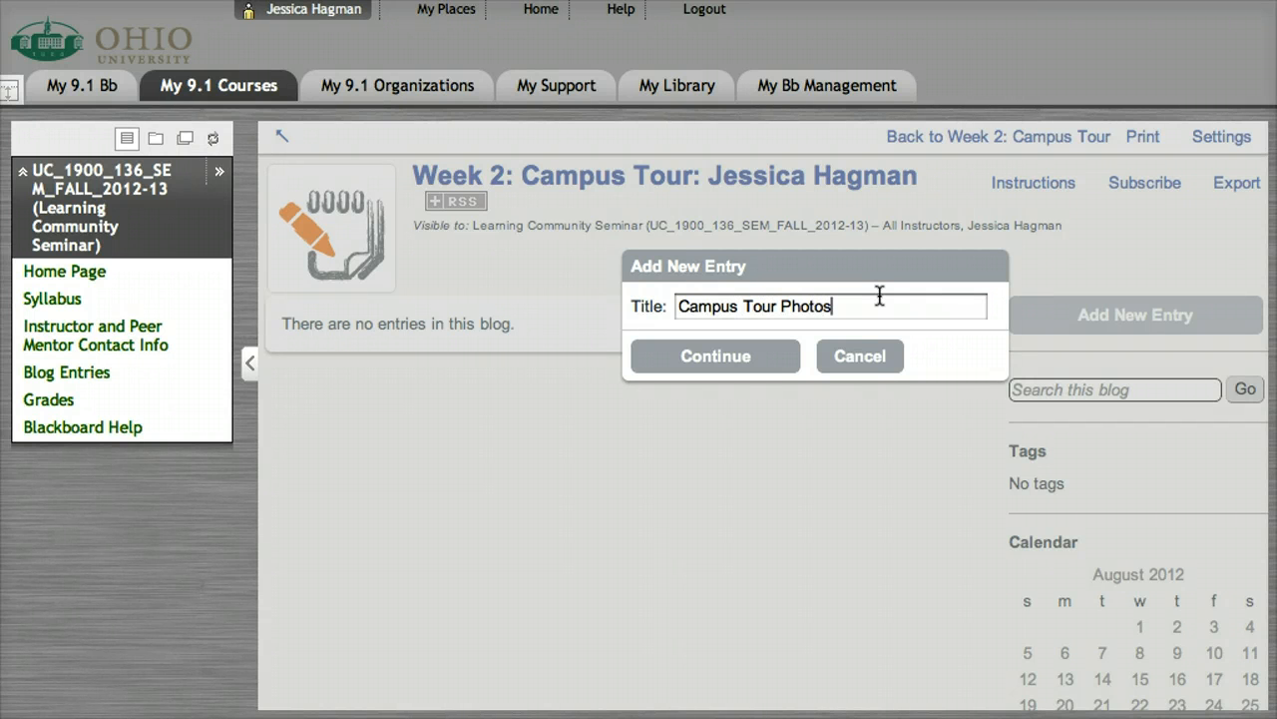
click(736, 366)
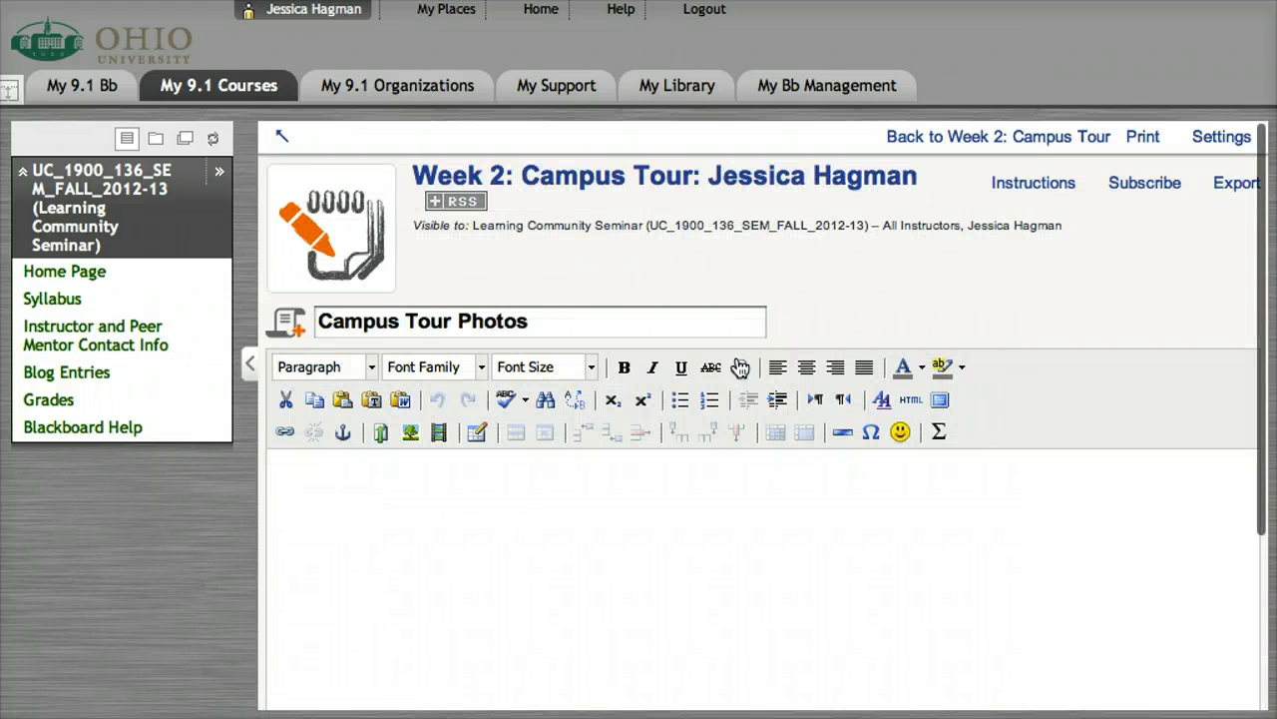
Enter "Text to be linked" as the body text of the blog entry.
scroll(1052, 340, down, 2)
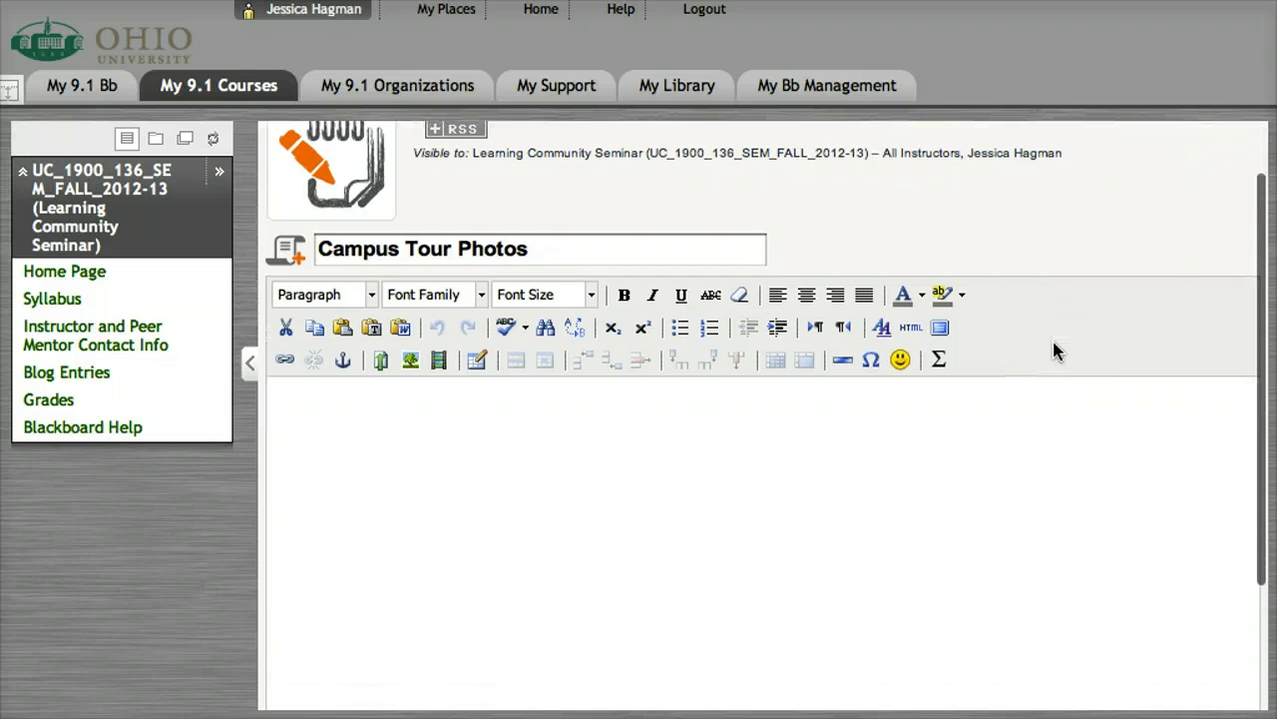
scroll(1053, 340, down, 1)
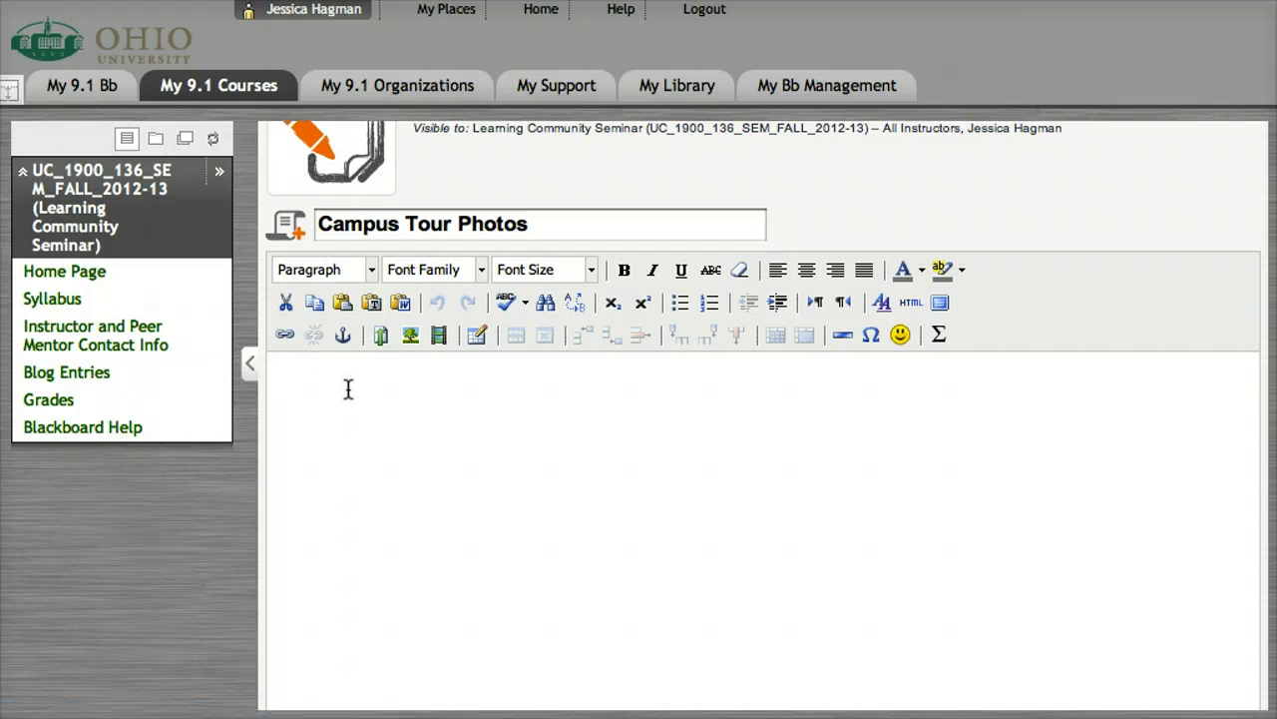
text(Text to be linked)
Select the text "Text to be linked" and review its external web site link options without inserting a link.
drag(393, 370, 272, 374)
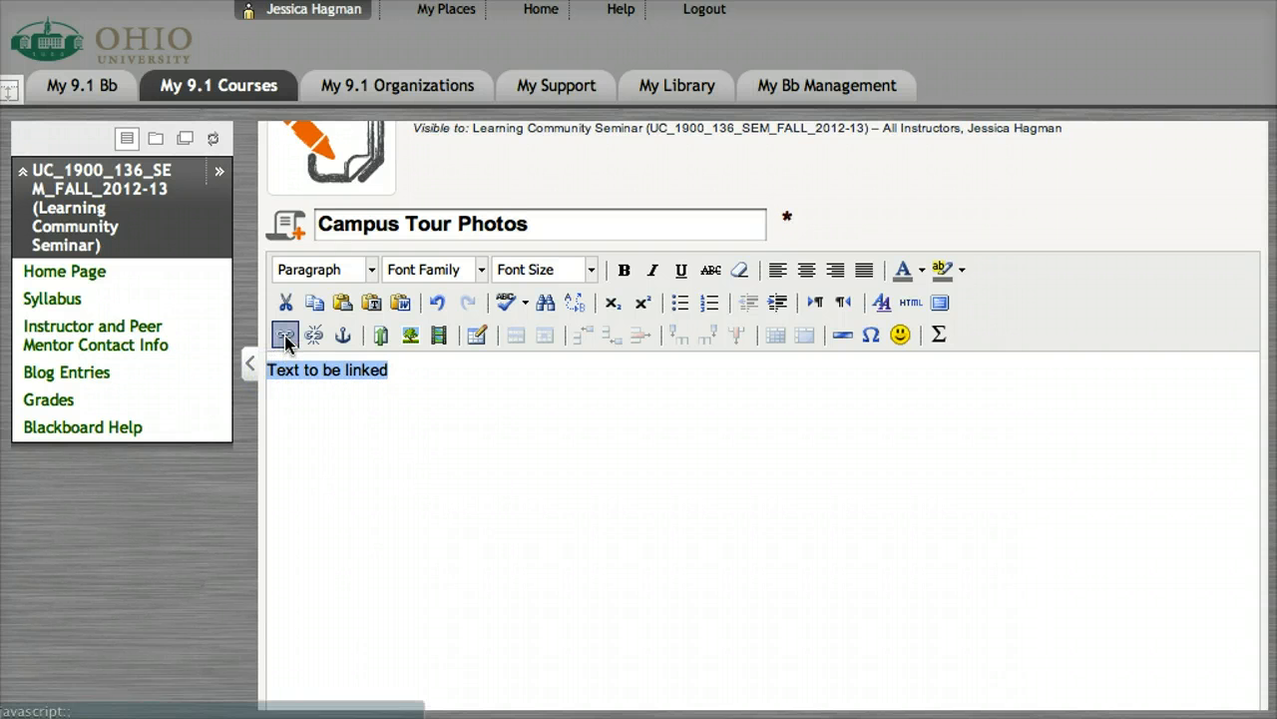
click(284, 336)
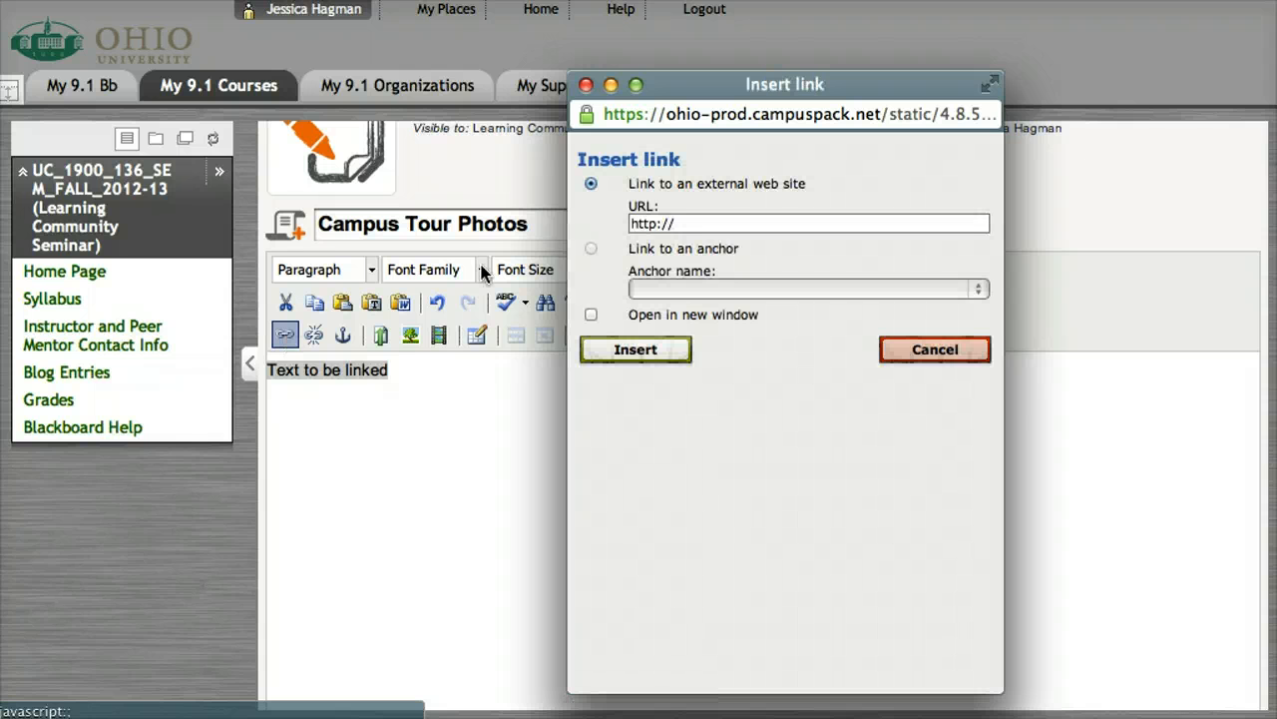
click(689, 226)
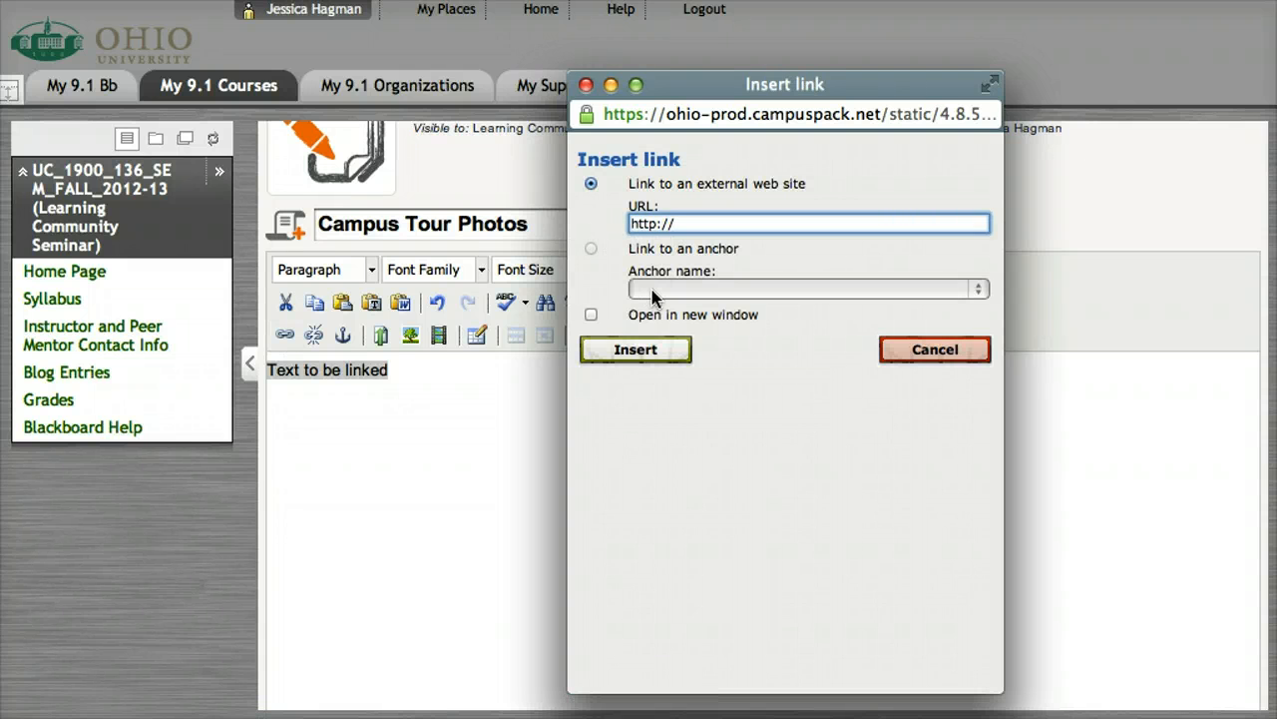
click(586, 85)
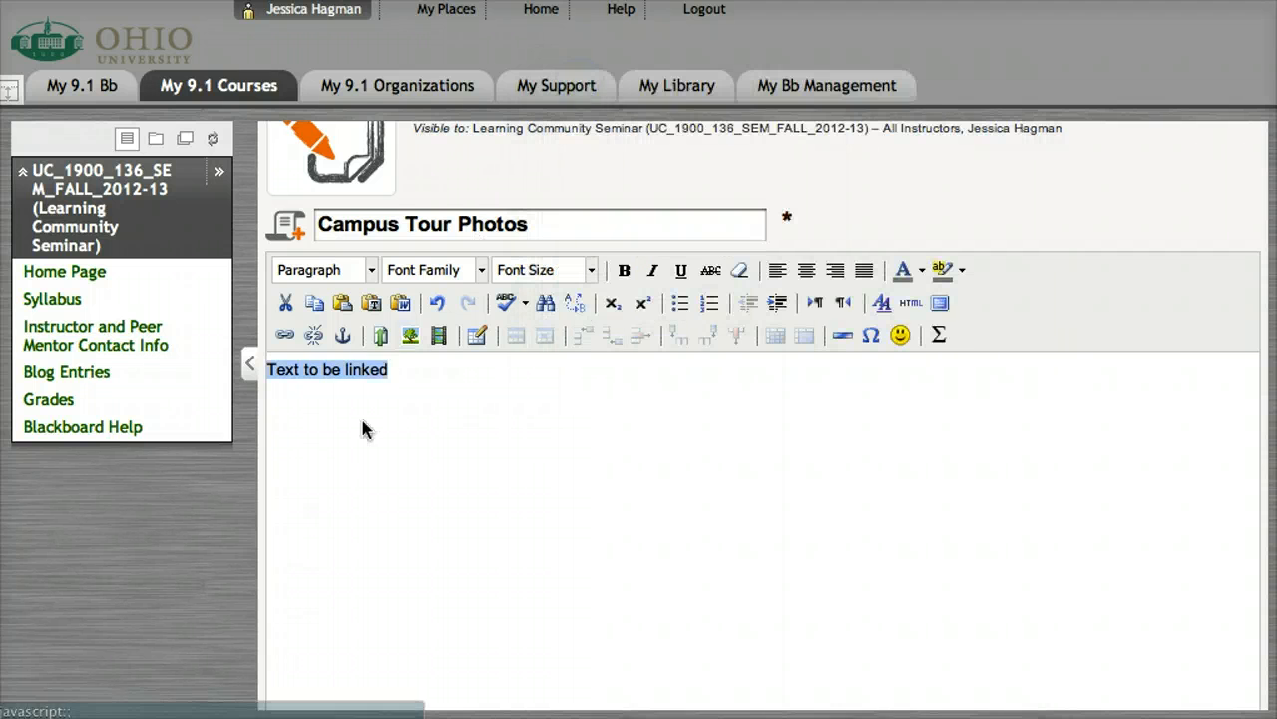
Review the image insertion and file upload options below the body text without inserting an image.
click(408, 389)
key(Return)
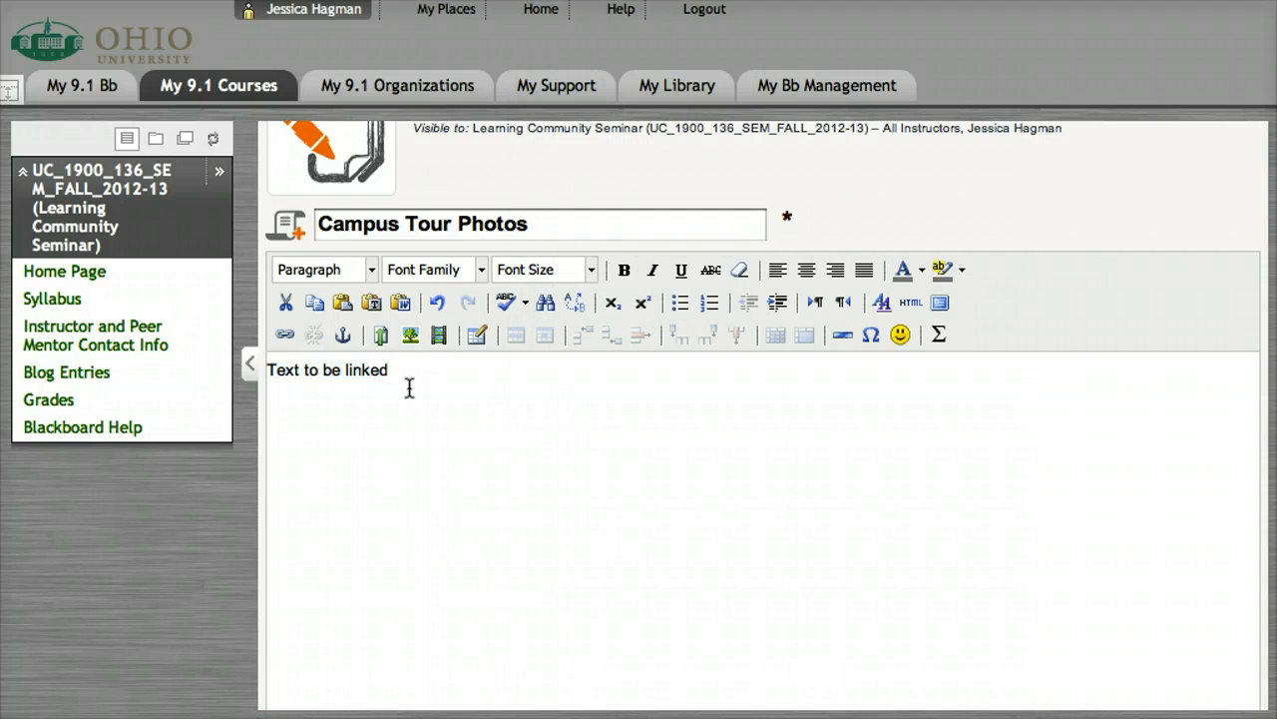
click(409, 337)
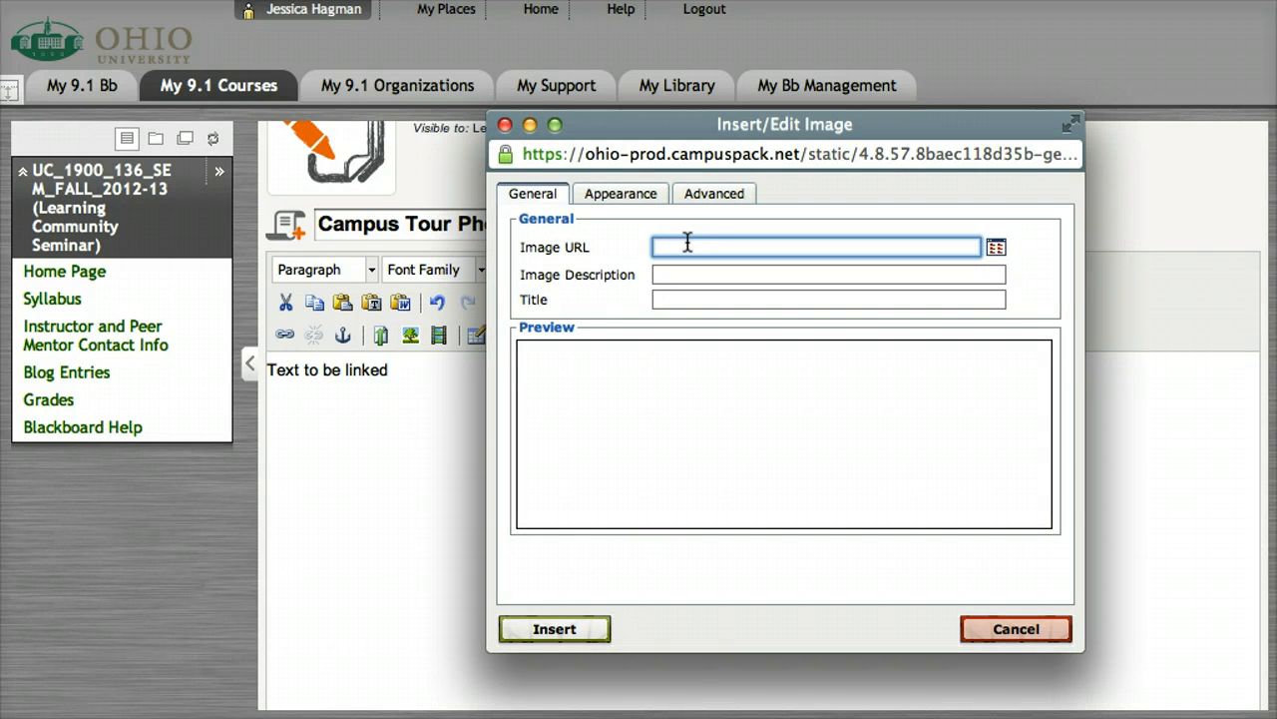
click(998, 249)
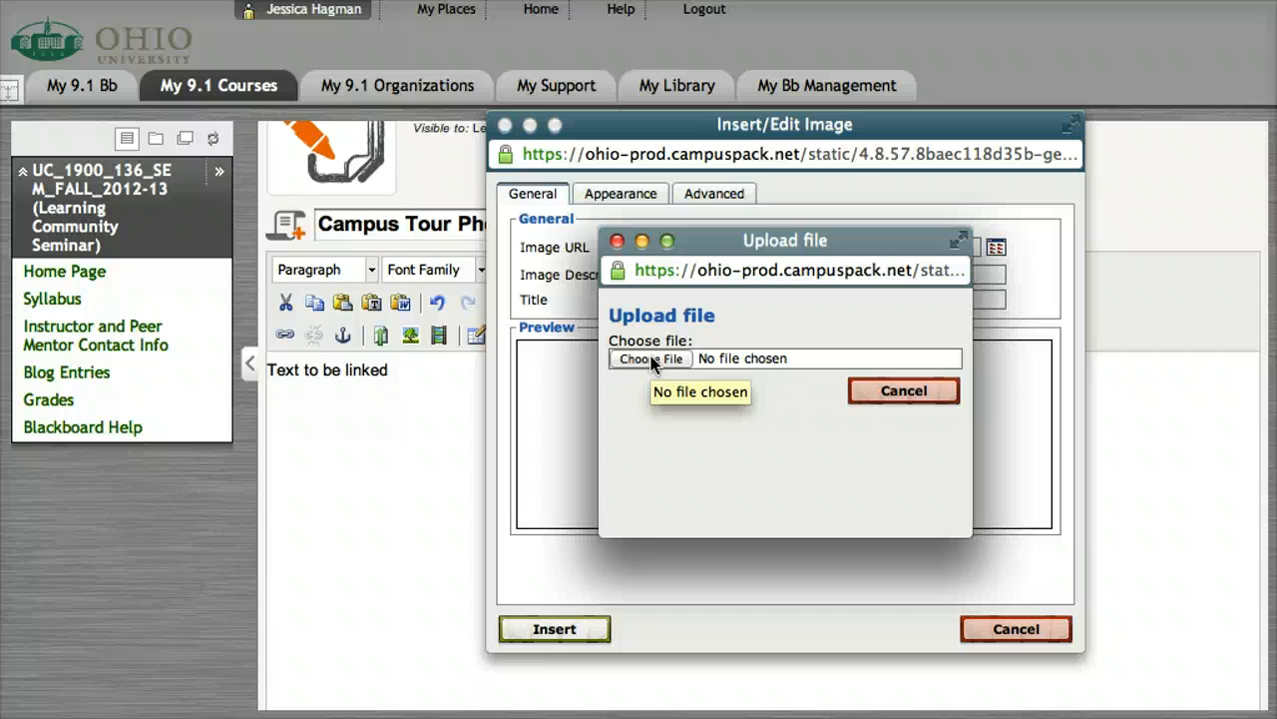
click(878, 399)
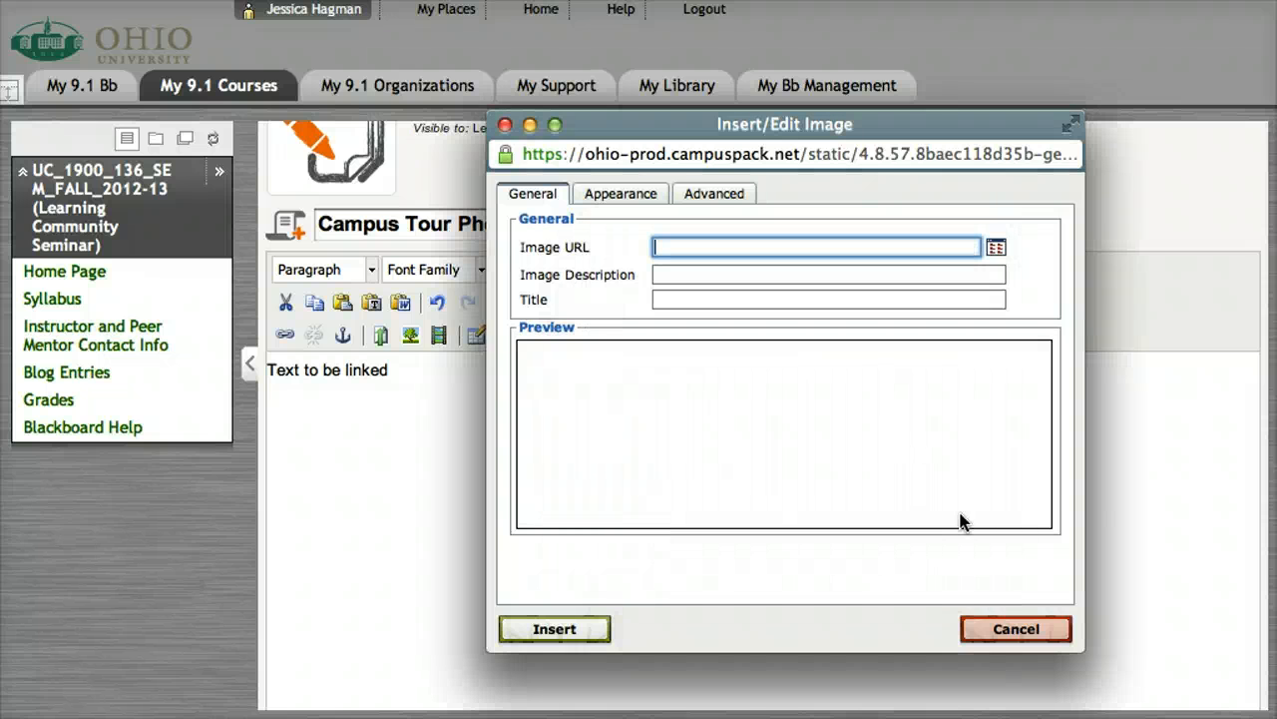
click(1048, 625)
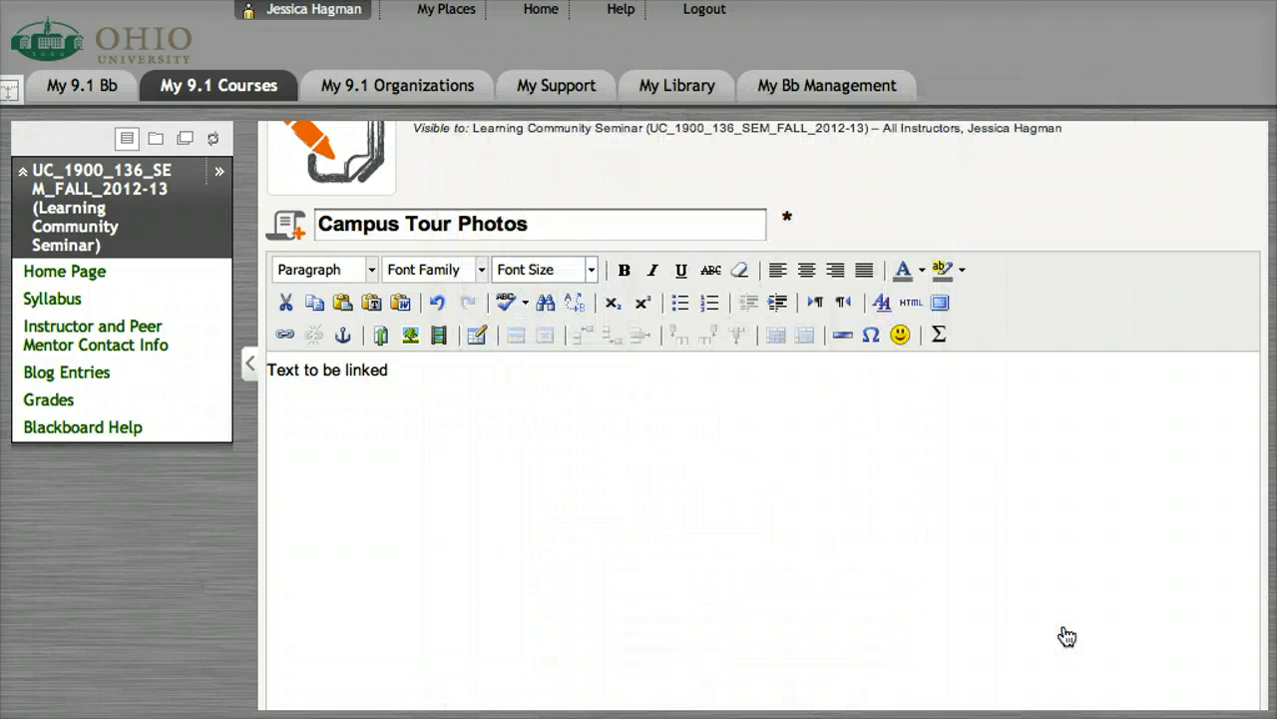
Save the "Campus Tour Photos" entry and exit the editor.
scroll(908, 499, down, 3)
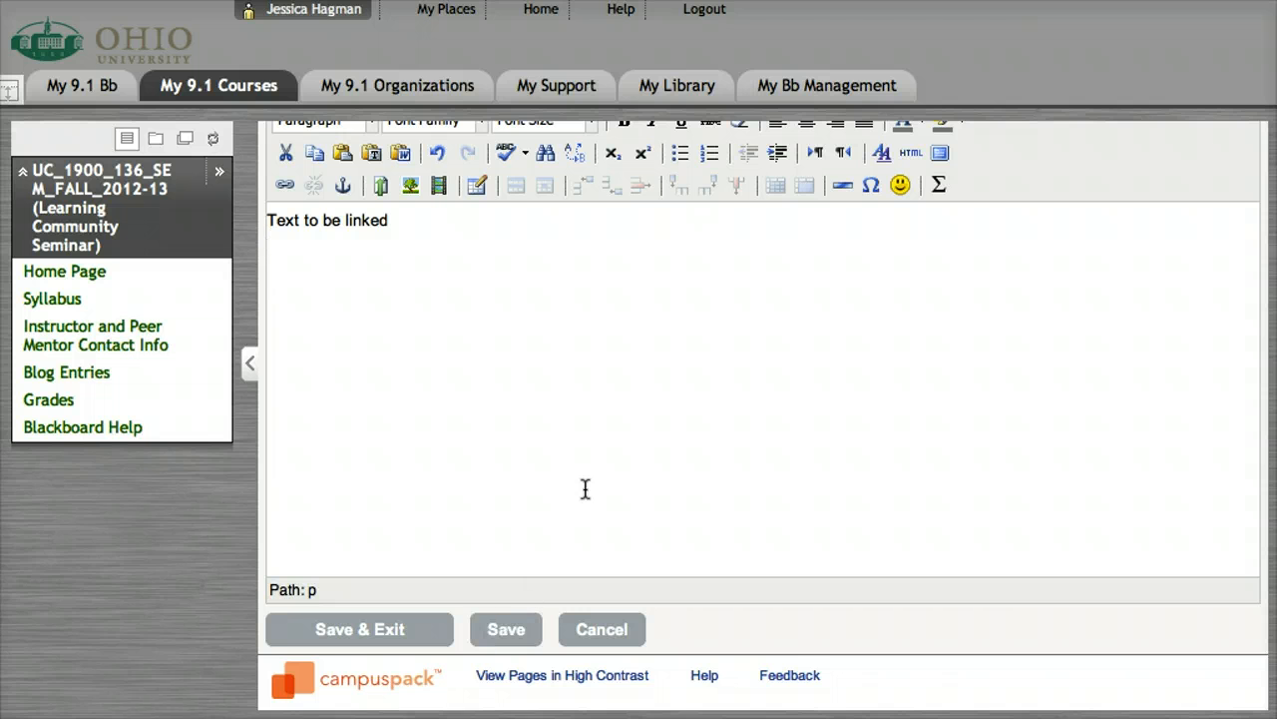
scroll(640, 436, up, 5)
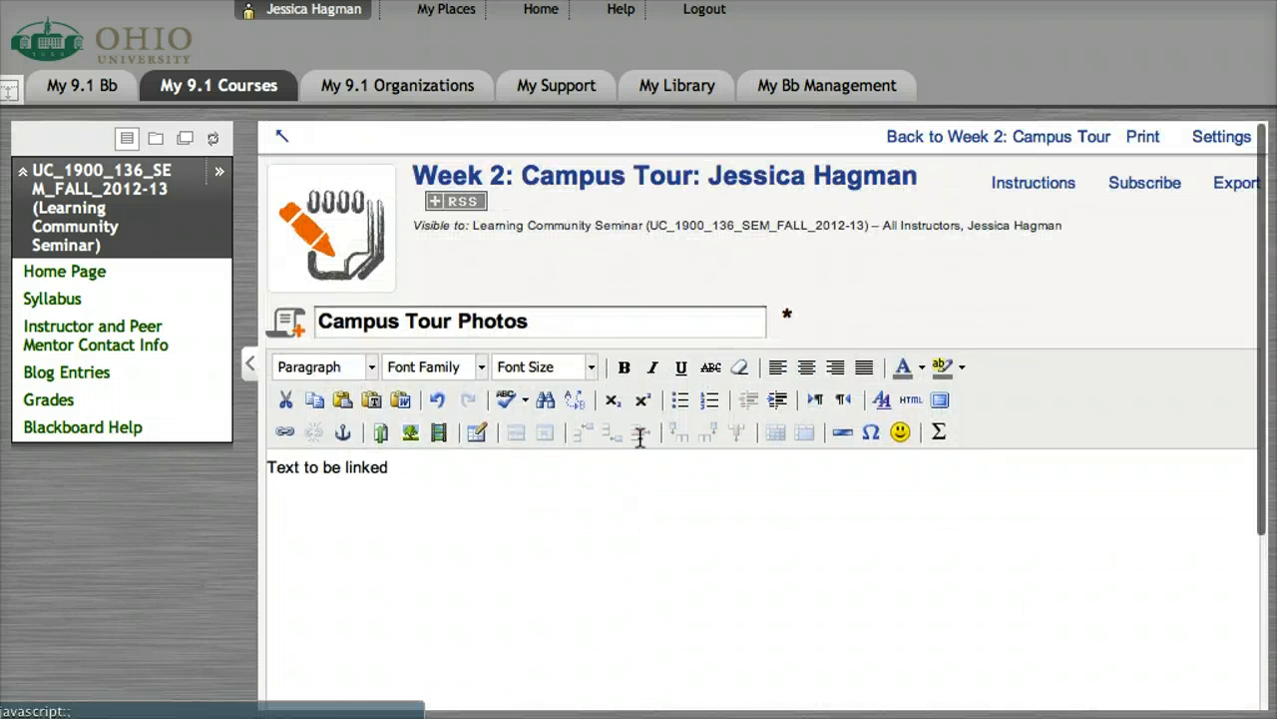
scroll(639, 437, down, 5)
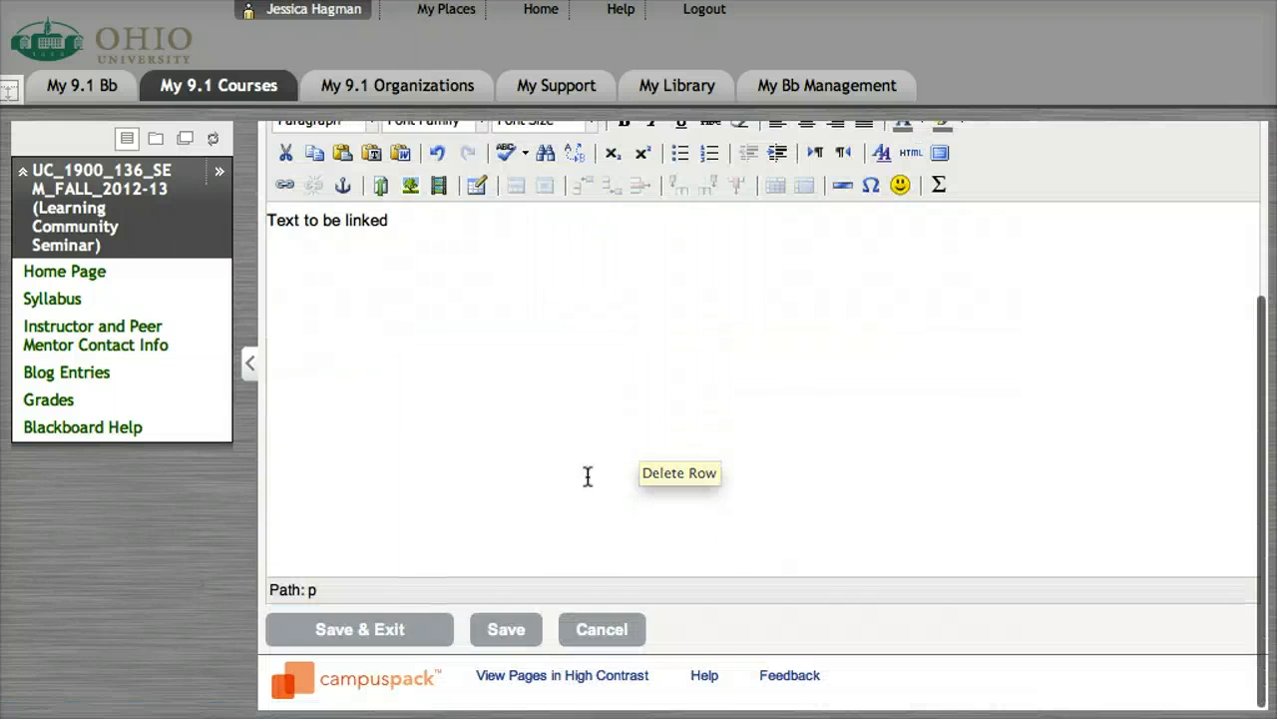
click(399, 632)
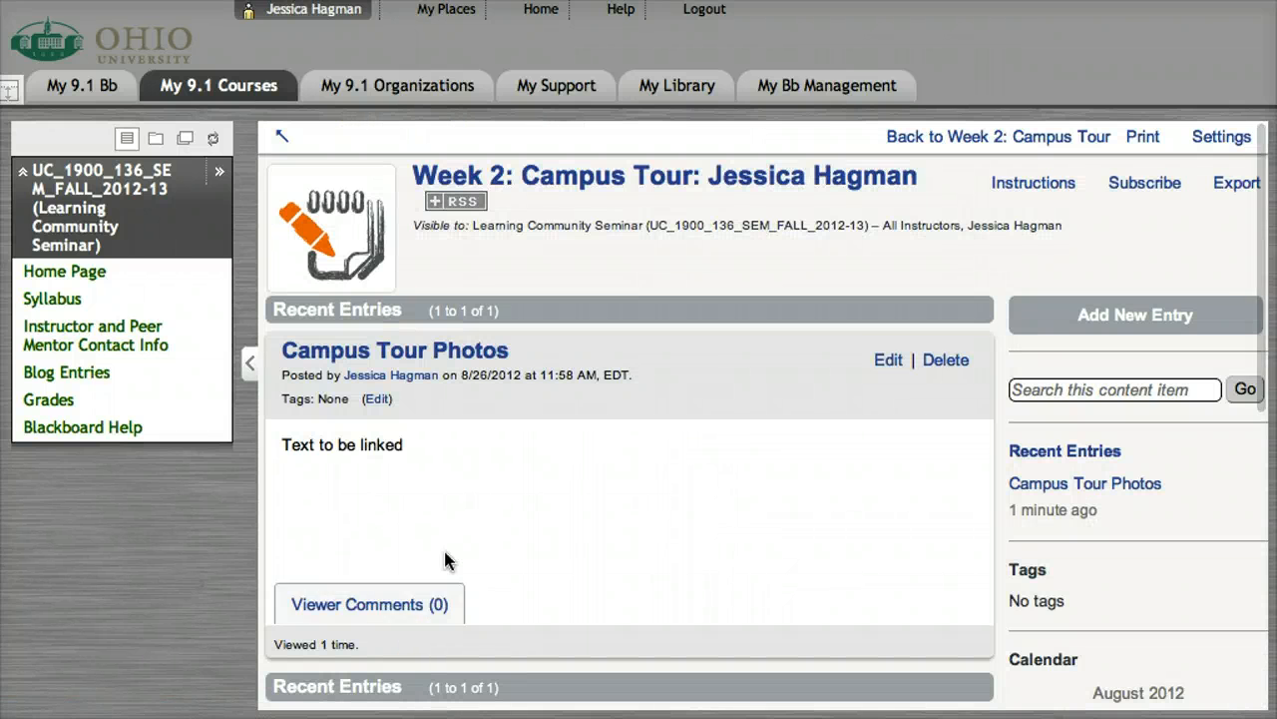
Look over the posted "Campus Tour Photos" entry and return to the course's Blog Entries page.
scroll(551, 487, down, 1)
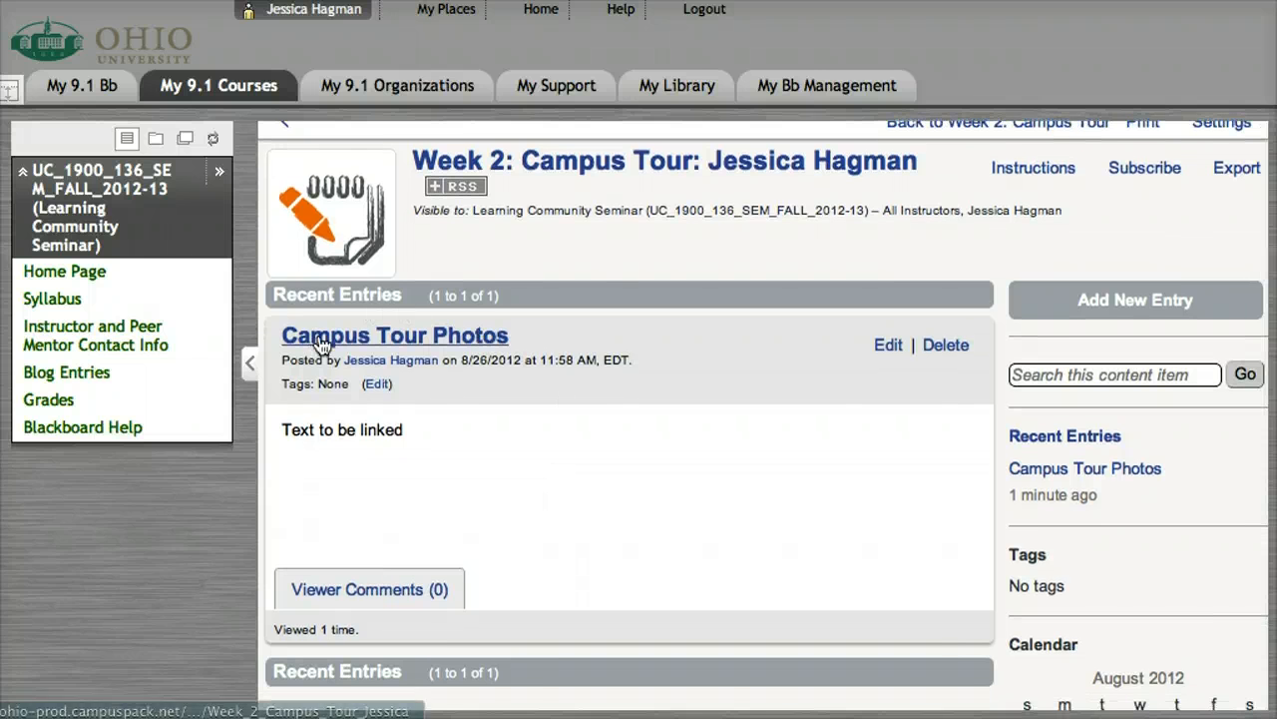
scroll(439, 489, down, 1)
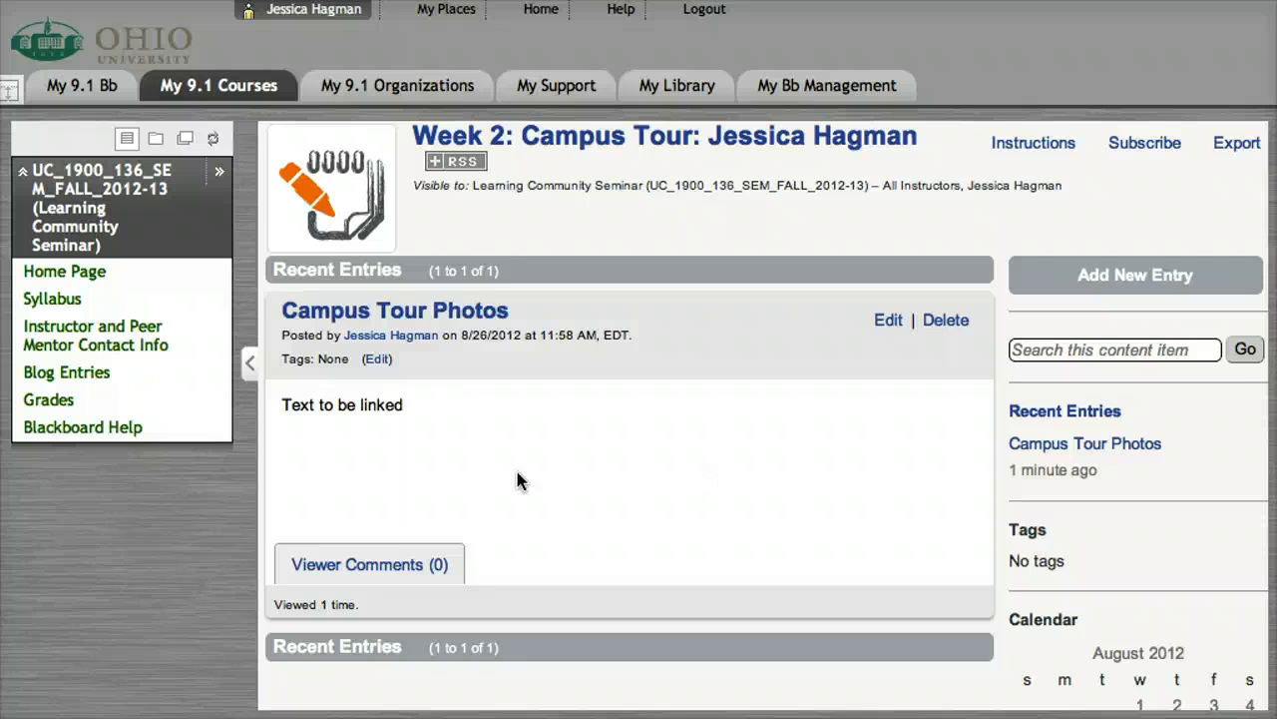
click(62, 373)
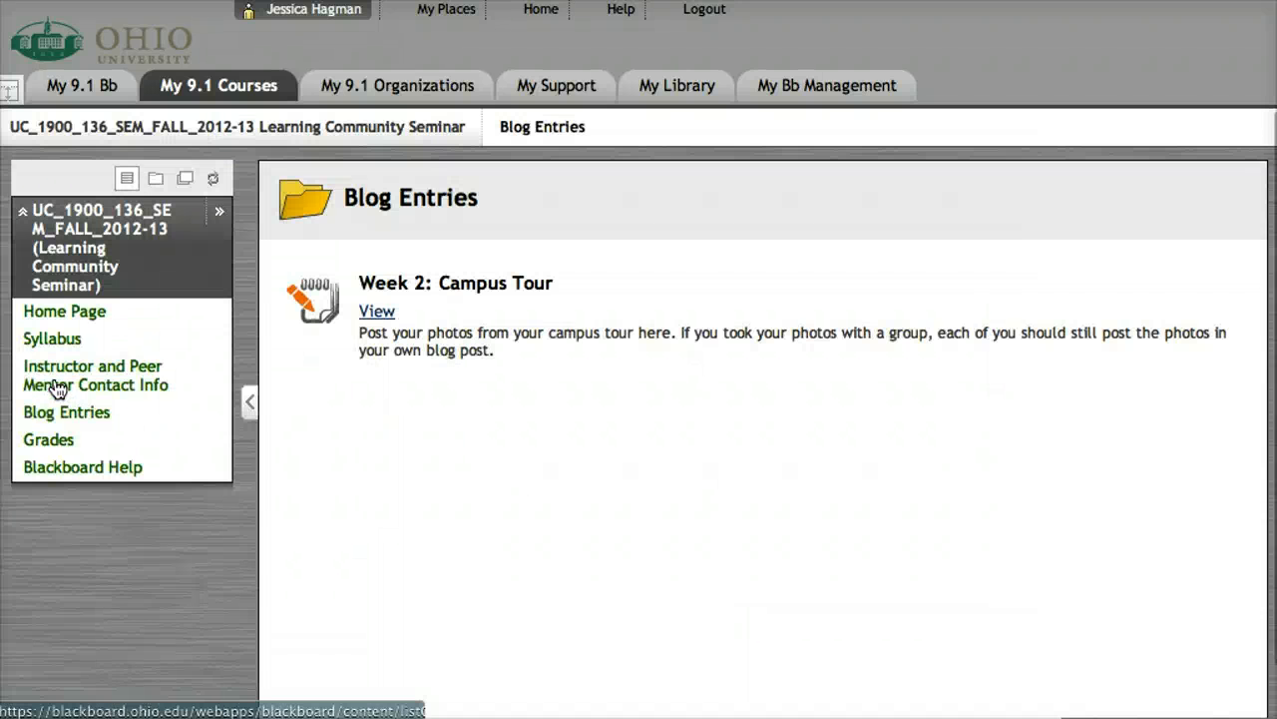